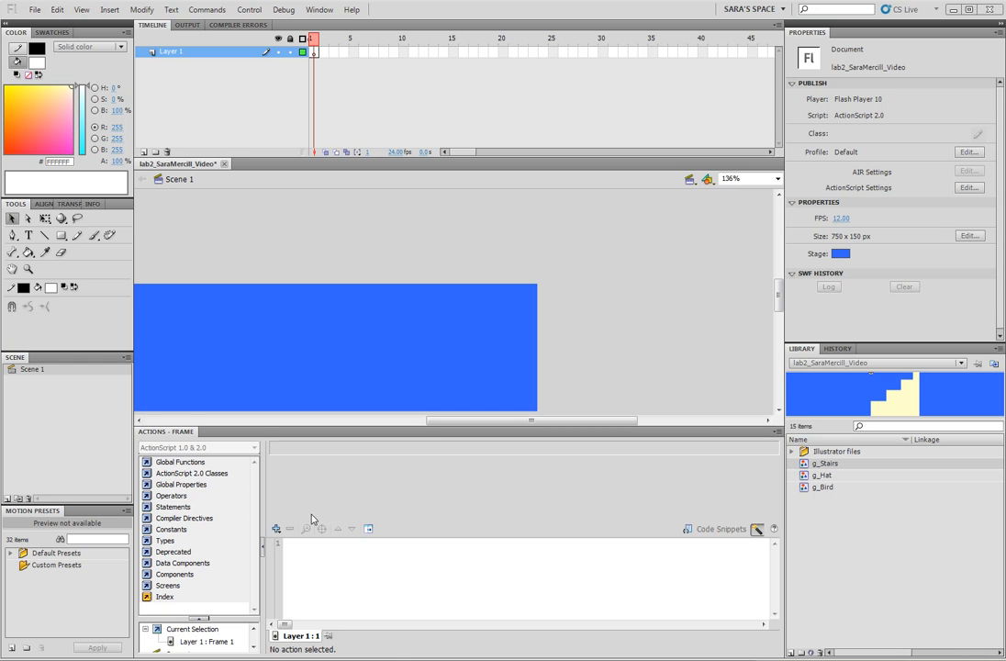
Rename the first layer to stairs.
double_click(171, 53)
text(stairs)
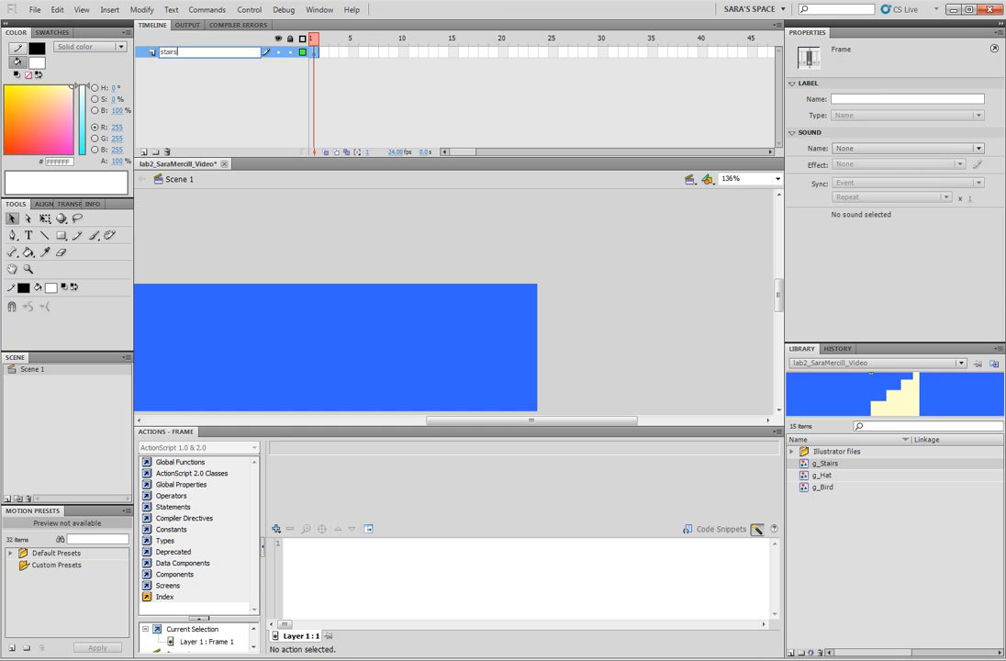
key(Return)
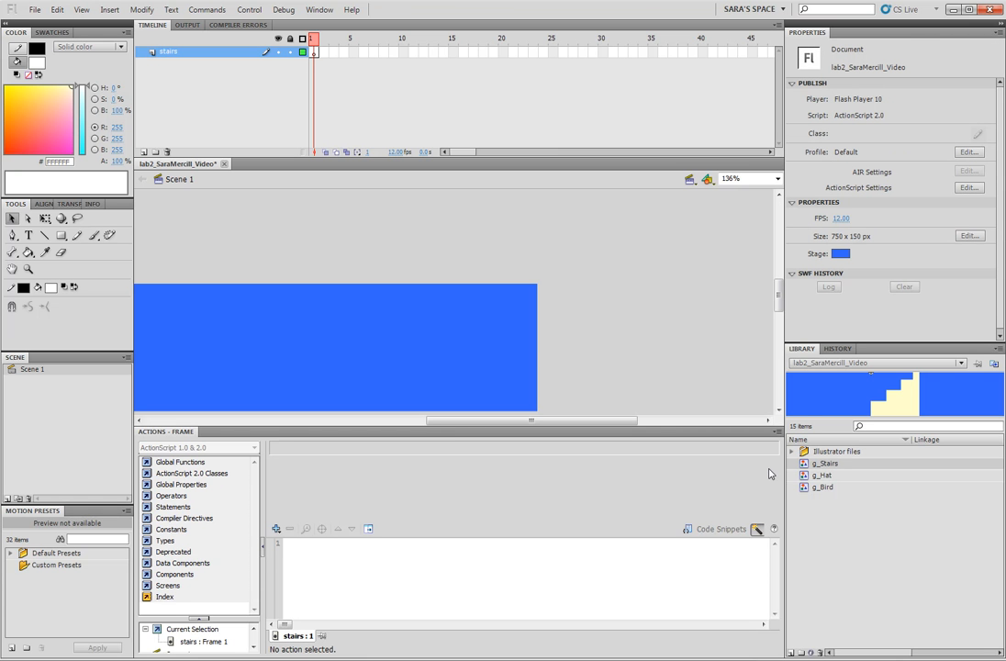
Place the g_Stairs graphic on the stage and nudge it into the stage's lower right corner.
drag(813, 468, 485, 369)
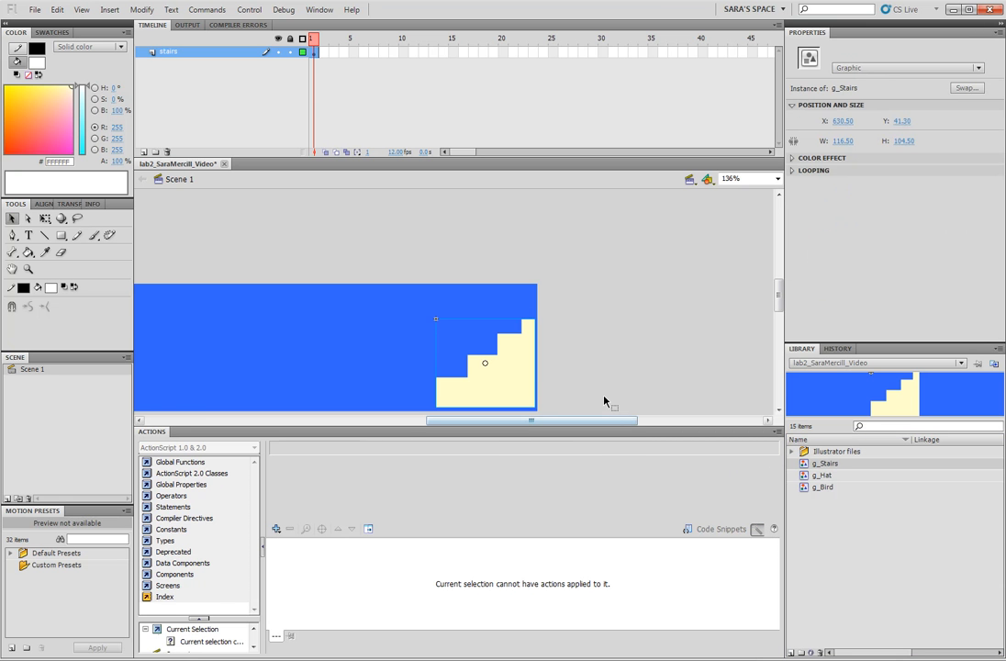
key(Down)
key(Down)
key(Down)
key(Down)
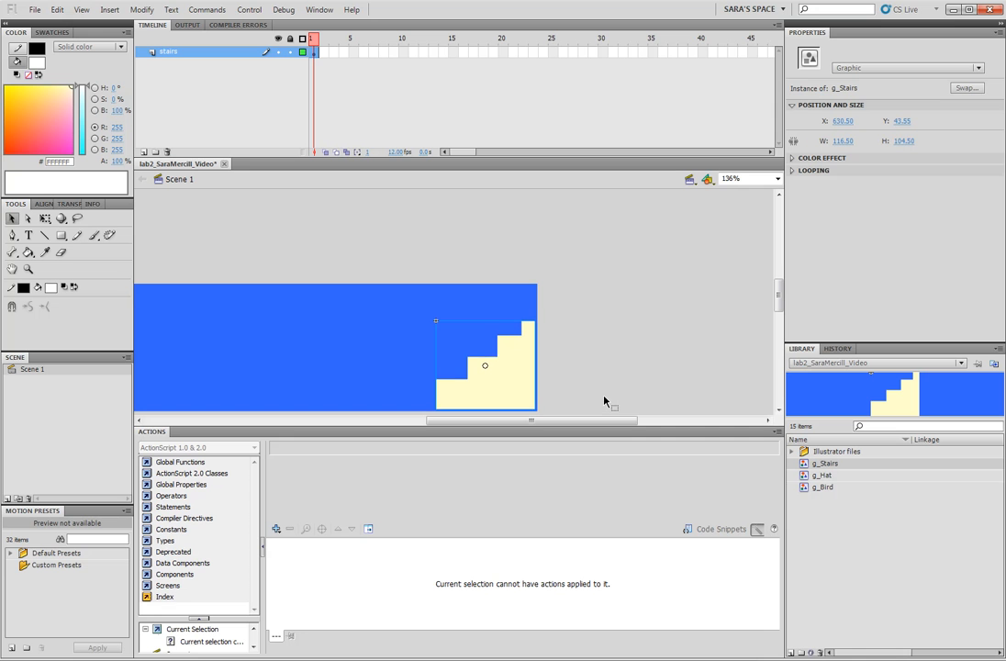
key(Right)
key(Right)
key(Down)
key(Right)
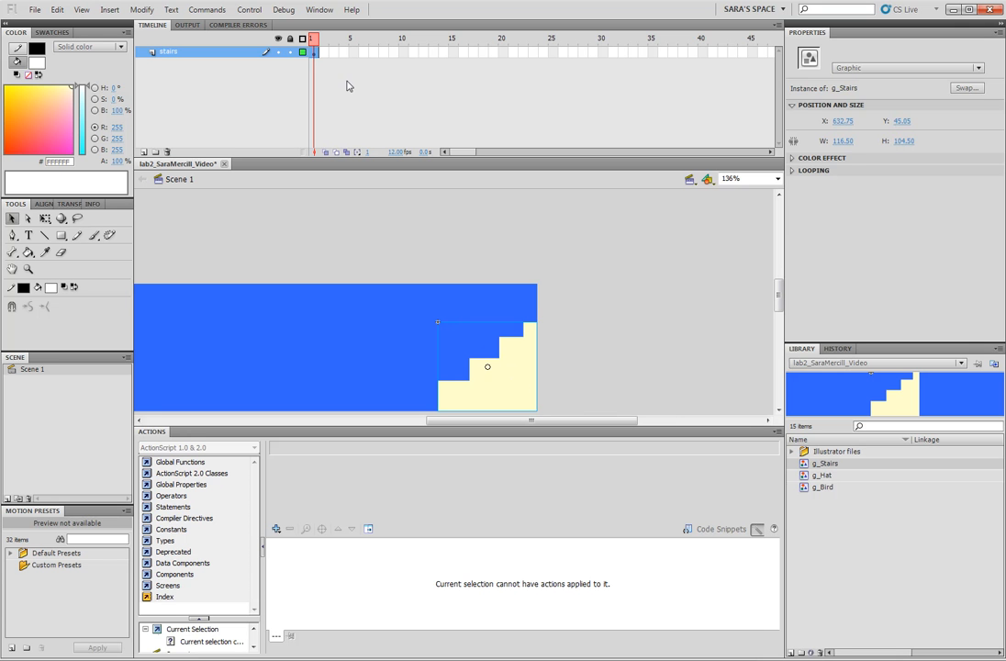
Lock the stairs layer and add a new layer named bird hopping.
click(290, 51)
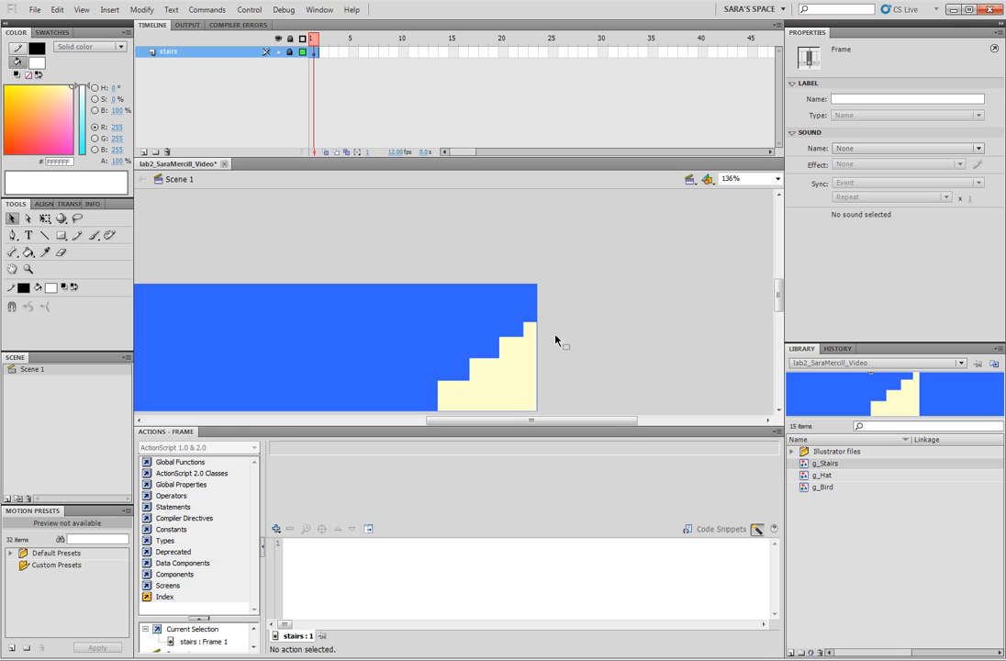
click(144, 153)
double_click(176, 52)
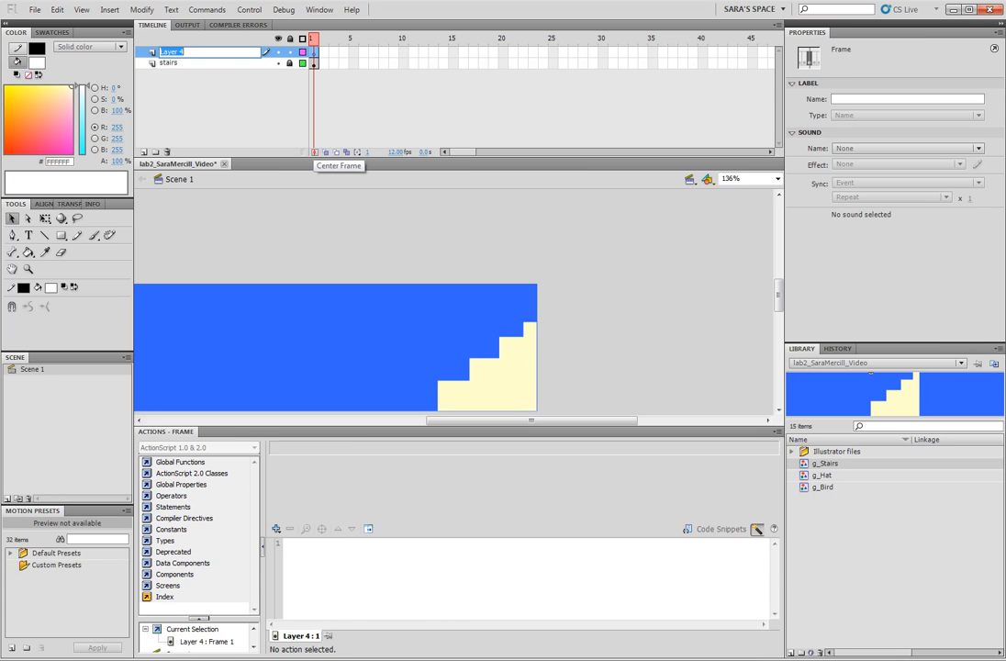
text(bird hopping)
key(Return)
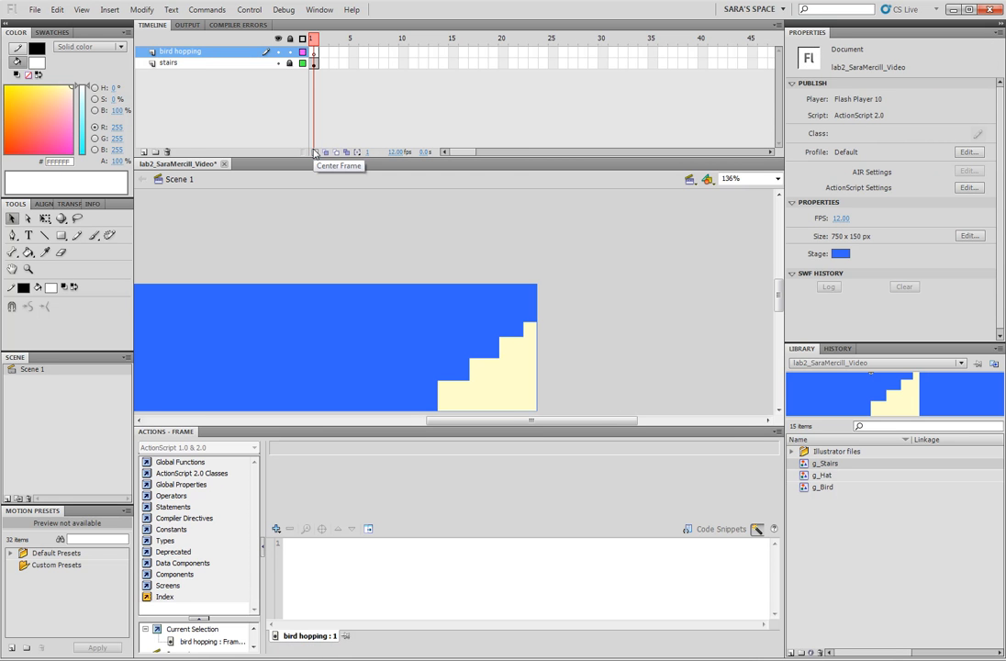
Place the g_Bird and g_Hat graphics just off the stage's right edge, nudging the hat onto the bird's head.
drag(804, 488, 588, 286)
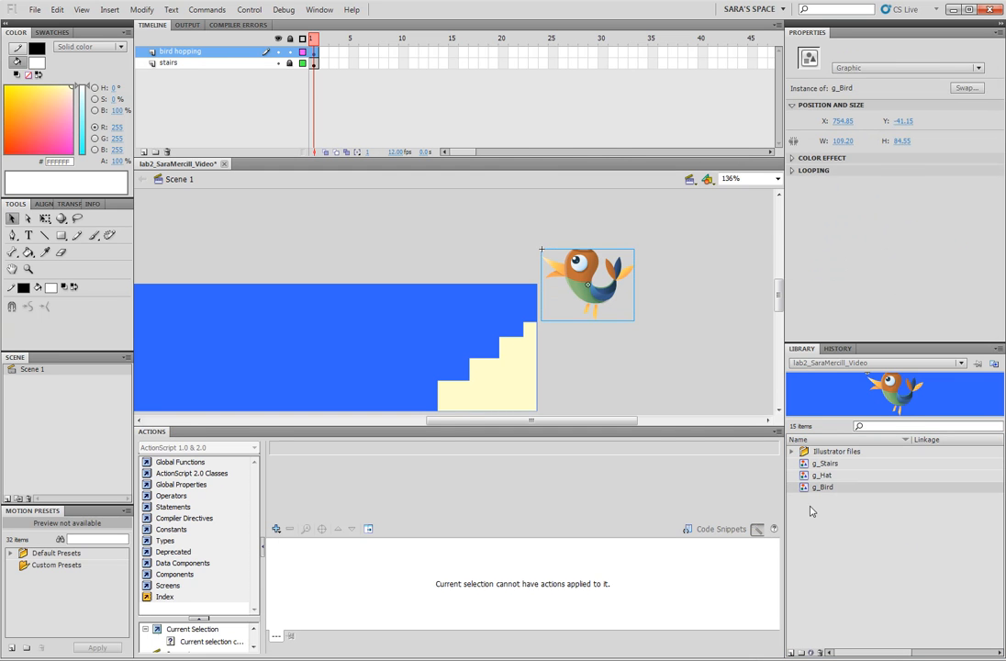
drag(804, 477, 585, 247)
key(Right)
key(Down)
key(Down)
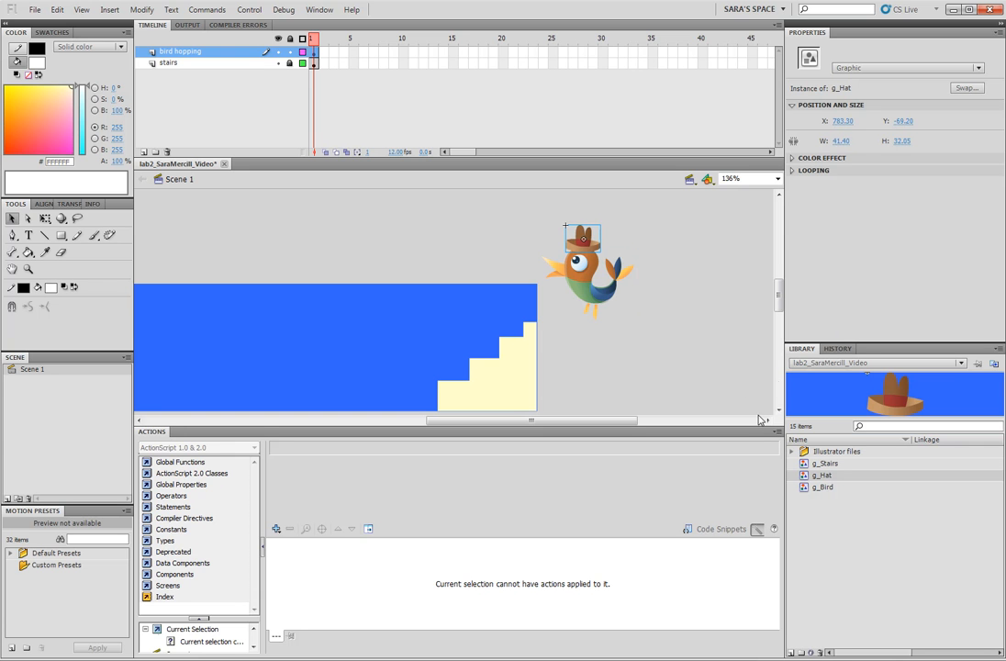
Select the bird and the hat together and group them.
drag(545, 210, 650, 327)
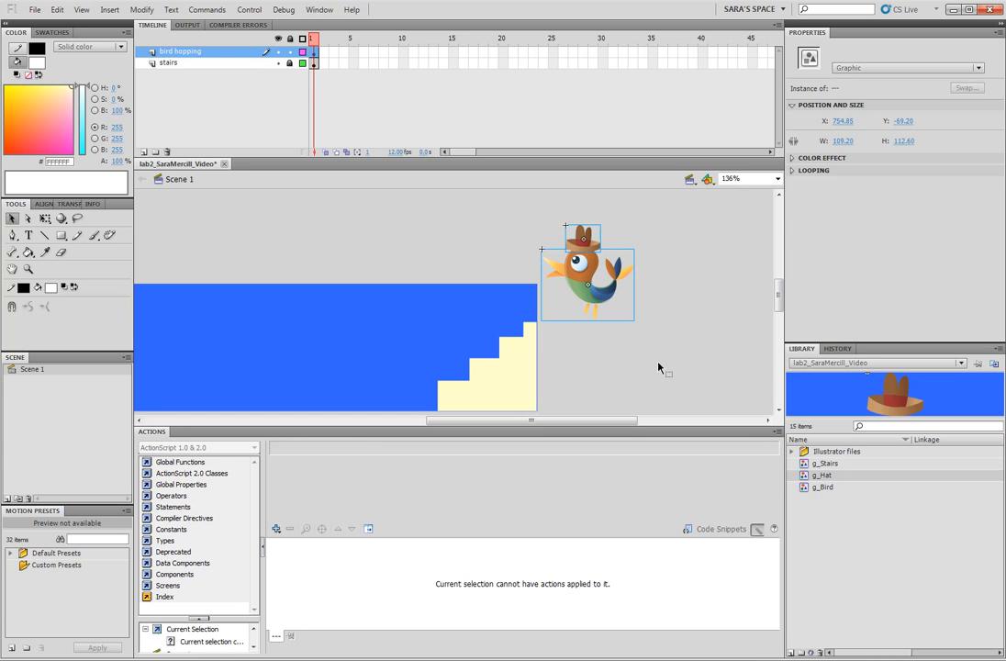
key(ctrl+g)
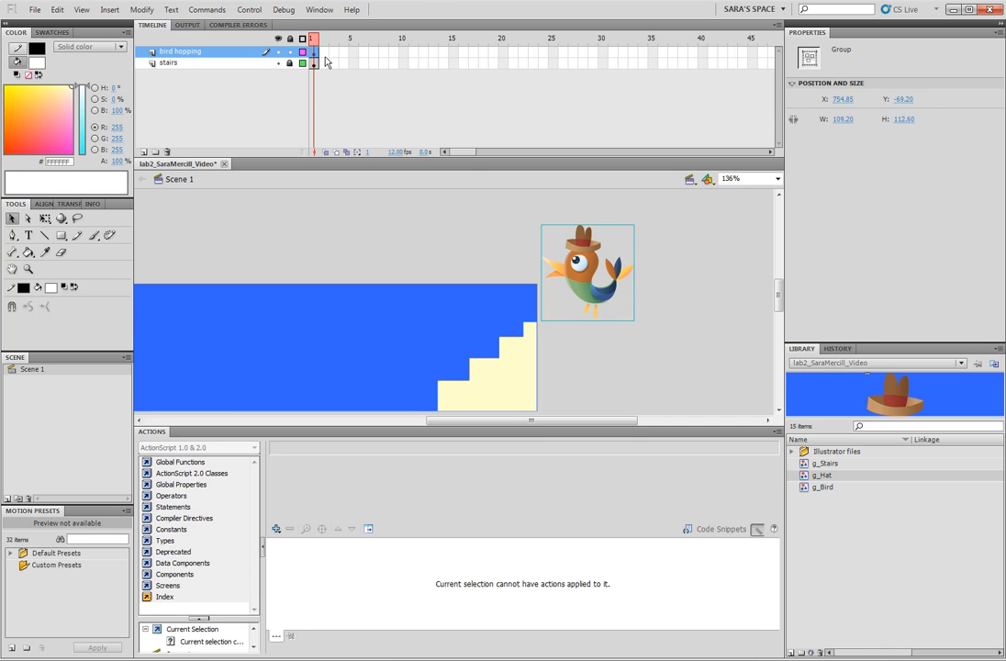
Insert a keyframe at frame 2 of the bird hopping layer.
click(402, 214)
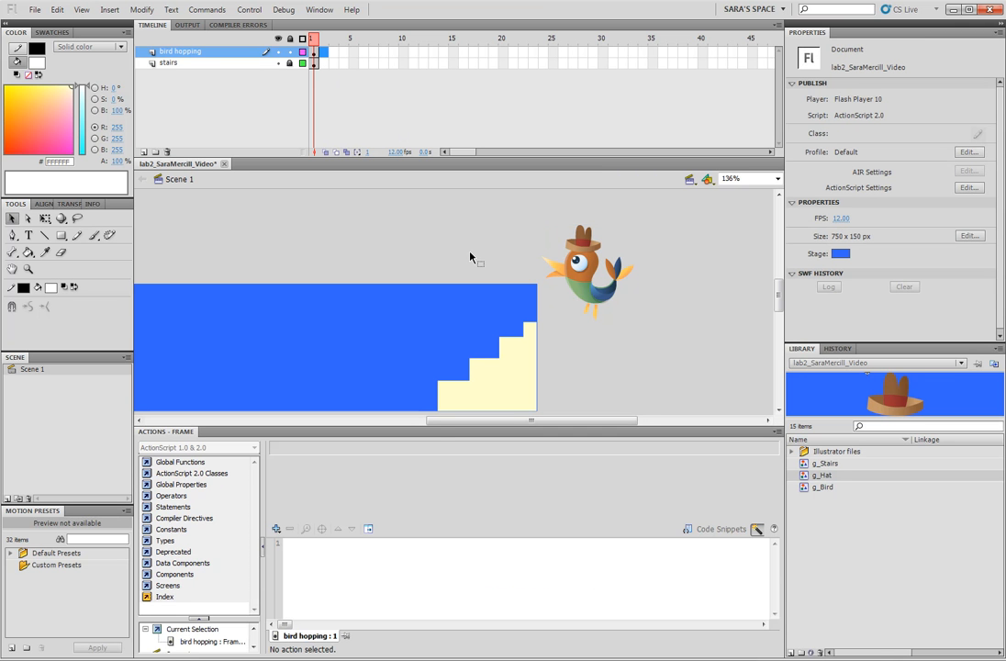
key(F6)
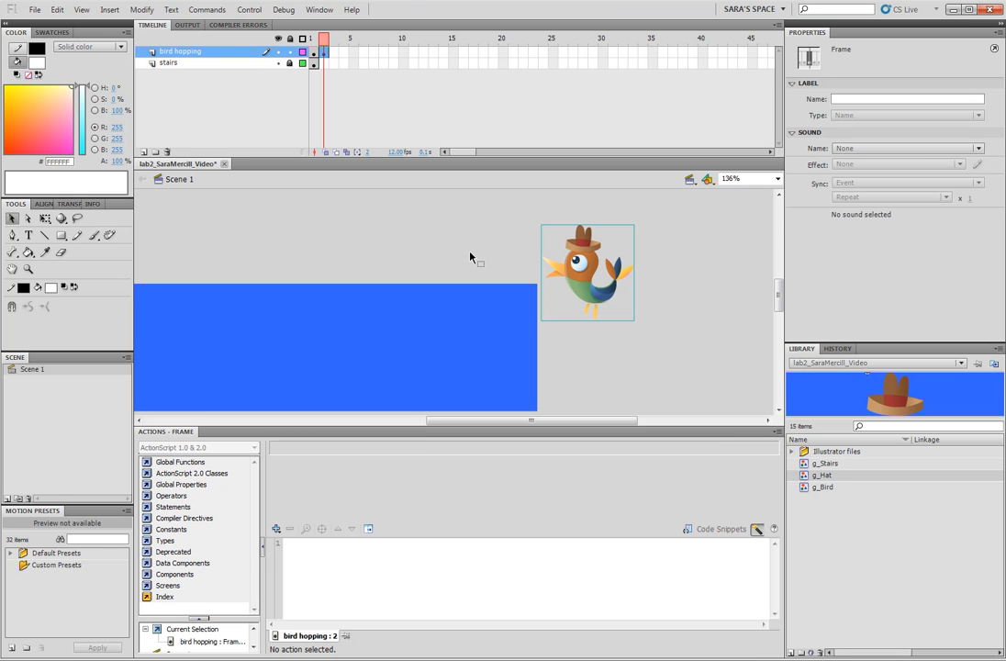
Extend the stairs layer's frames out to frame 100.
drag(461, 154, 510, 154)
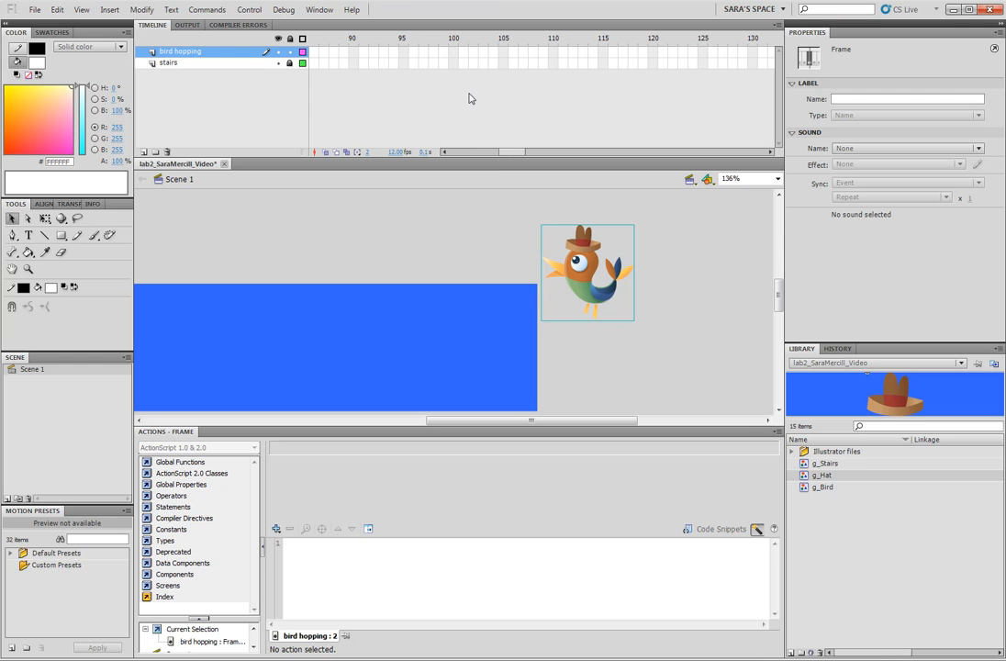
click(453, 62)
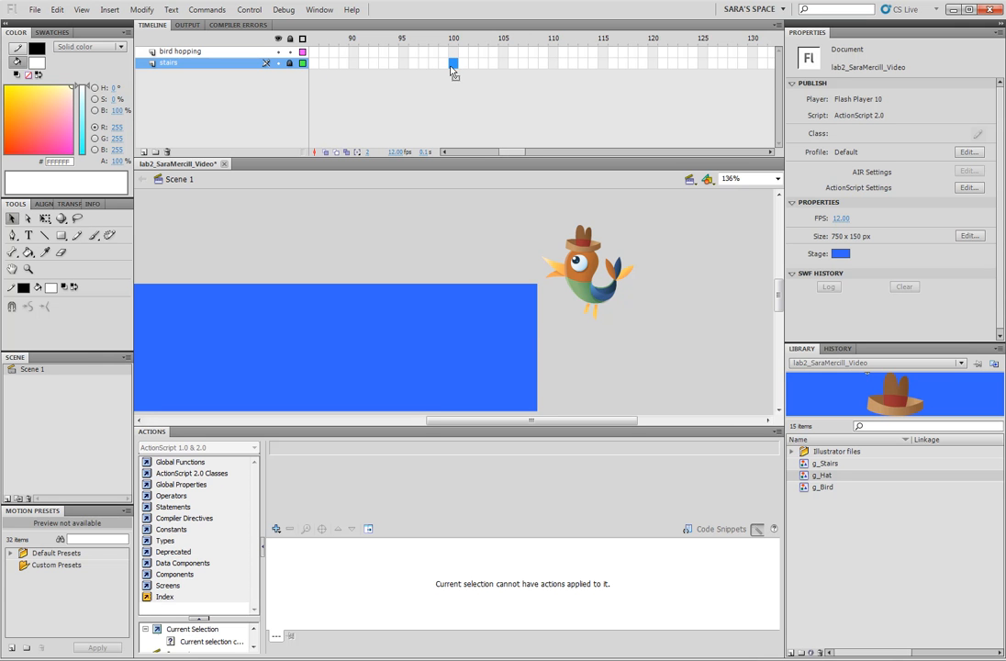
click(453, 70)
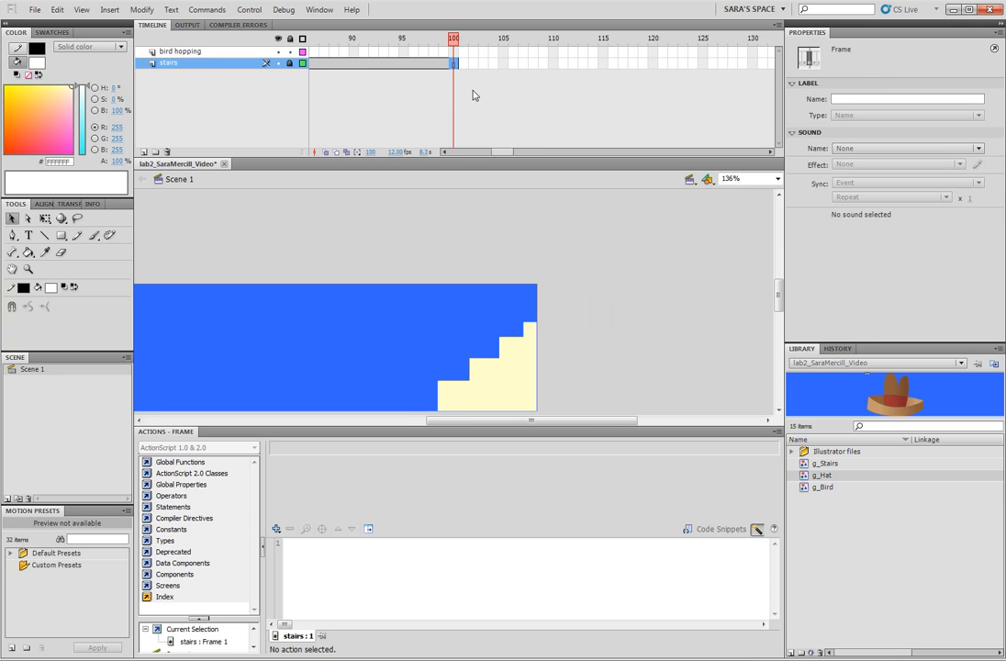
drag(452, 39, 444, 40)
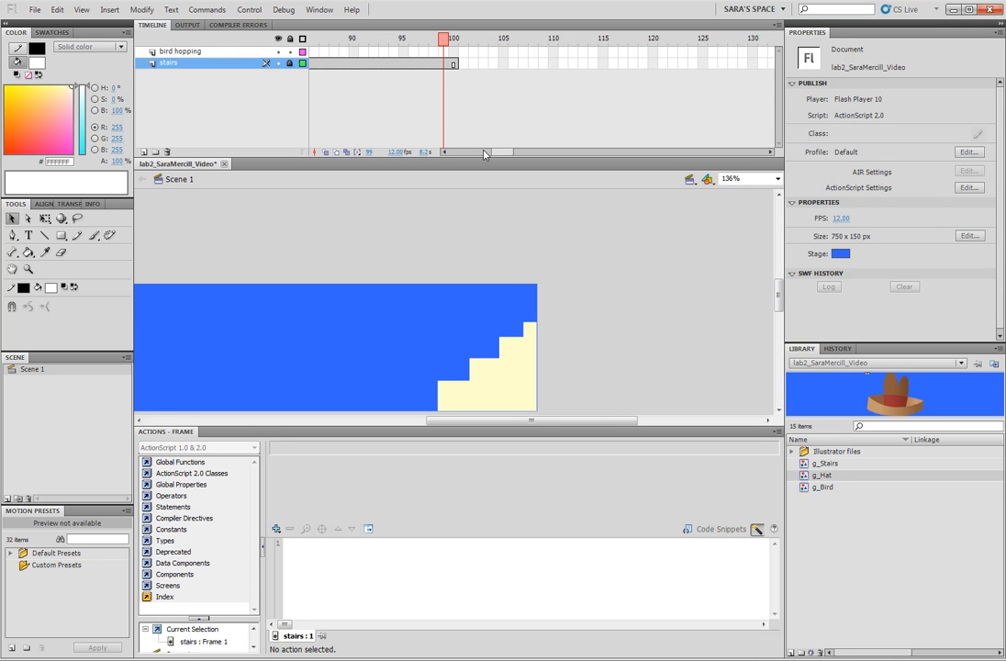
In frame 2, move the bird group left onto the top stair.
drag(484, 153, 454, 153)
click(323, 53)
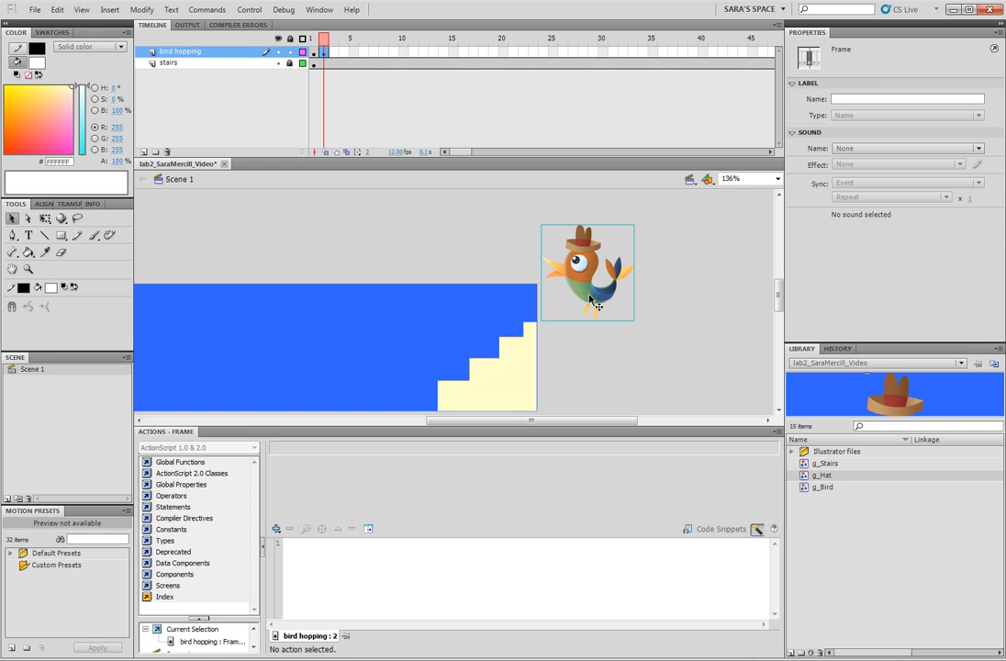
drag(587, 298, 523, 300)
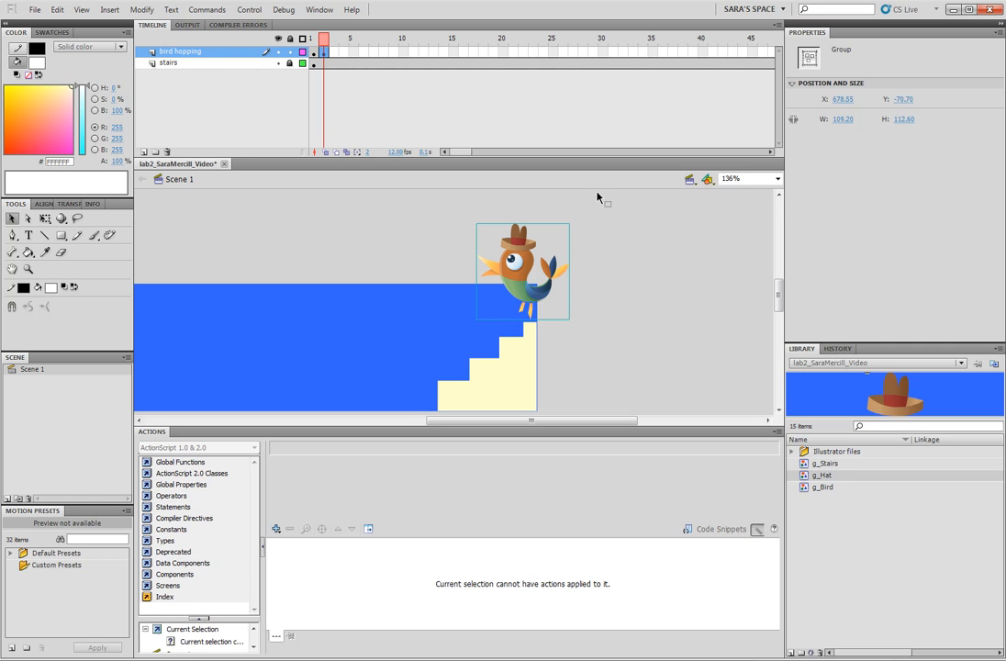
Insert a keyframe at frame 3 and move the bird group down and left onto the next stair.
click(334, 52)
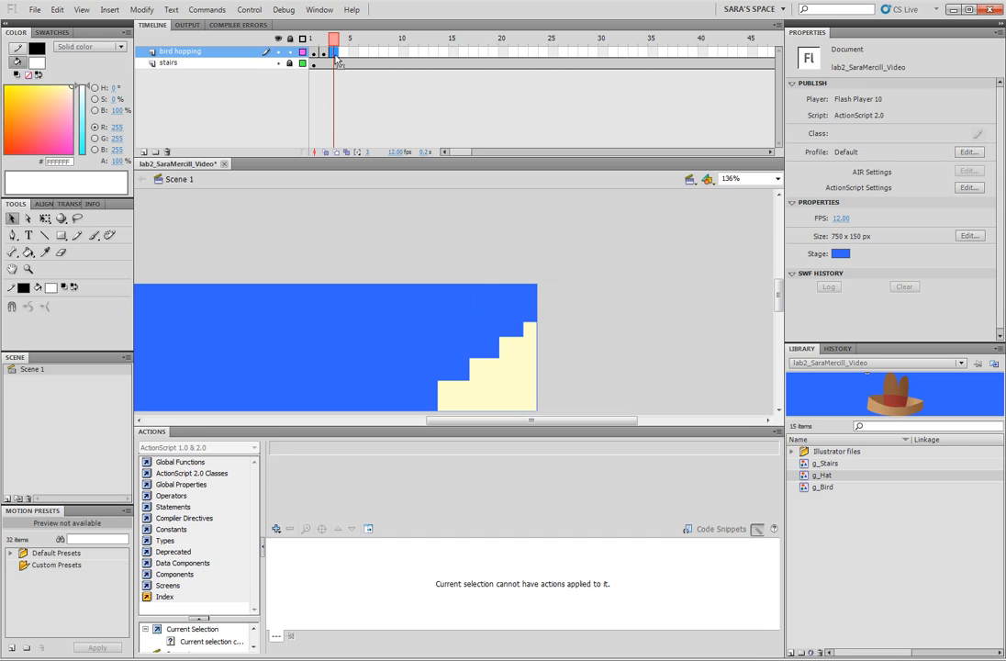
key(F6)
click(512, 303)
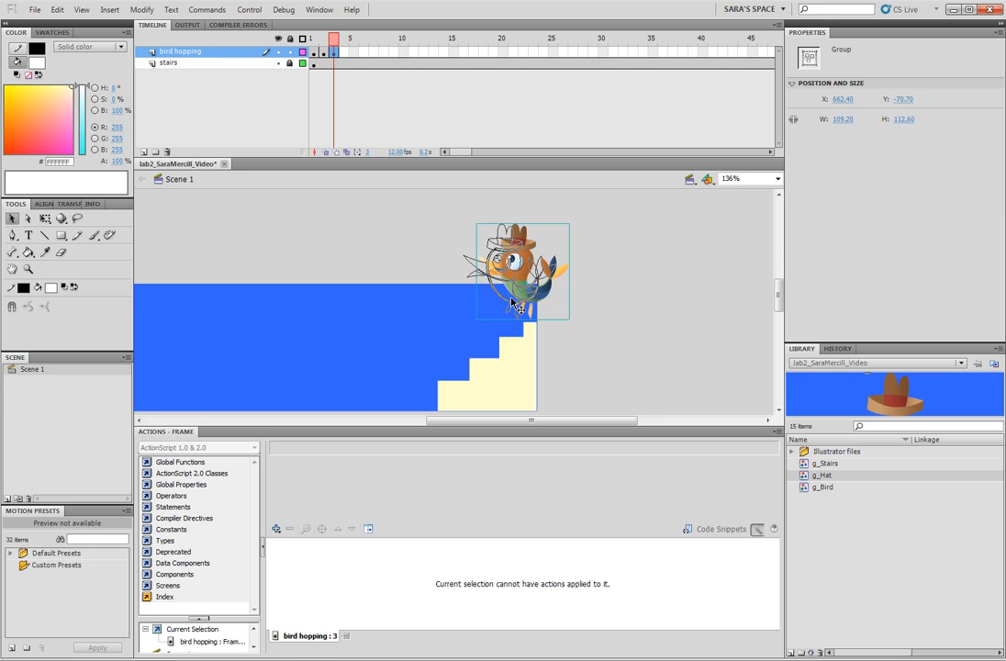
drag(512, 303, 443, 349)
Insert keyframes at frames 4 through 8 on the bird hopping layer.
key(F6)
key(F6)
key(F6)
key(F6)
key(F6)
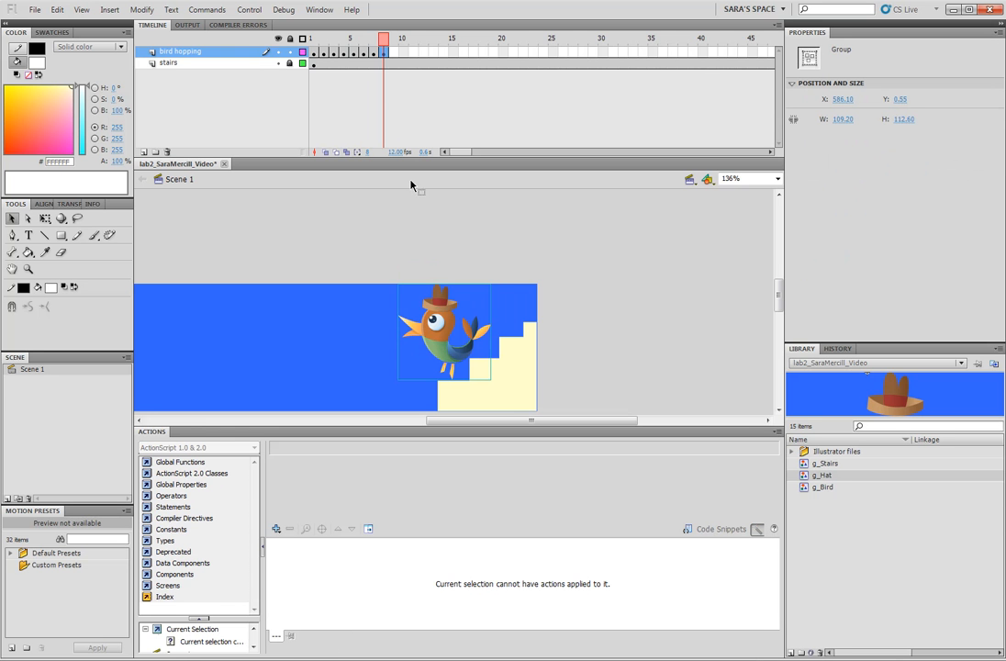
Scrub the playhead from frame 1 to frame 8 to preview the hop.
click(311, 39)
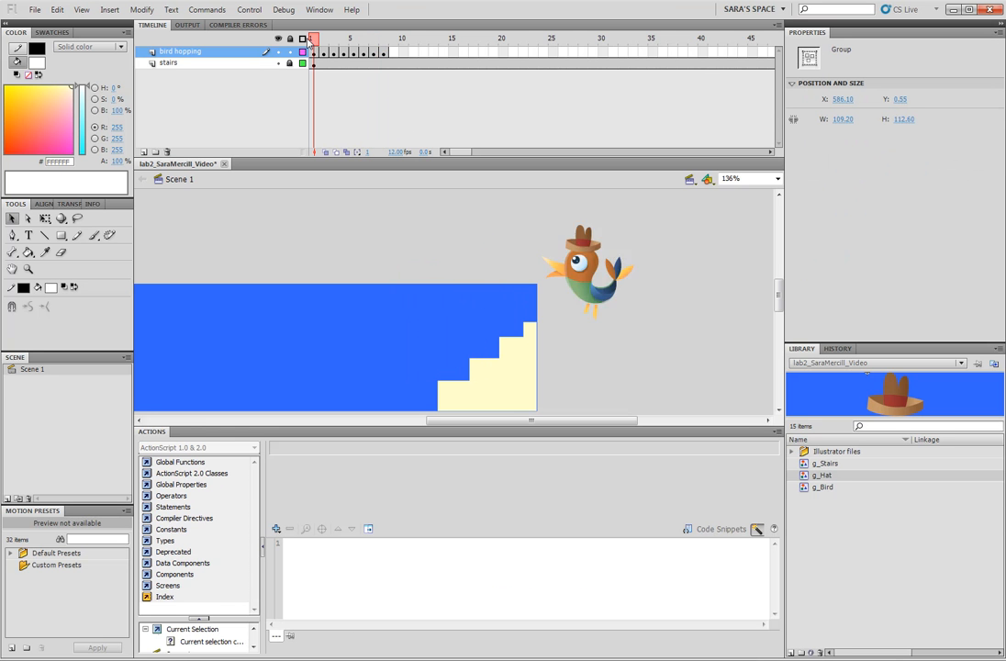
drag(308, 42, 384, 43)
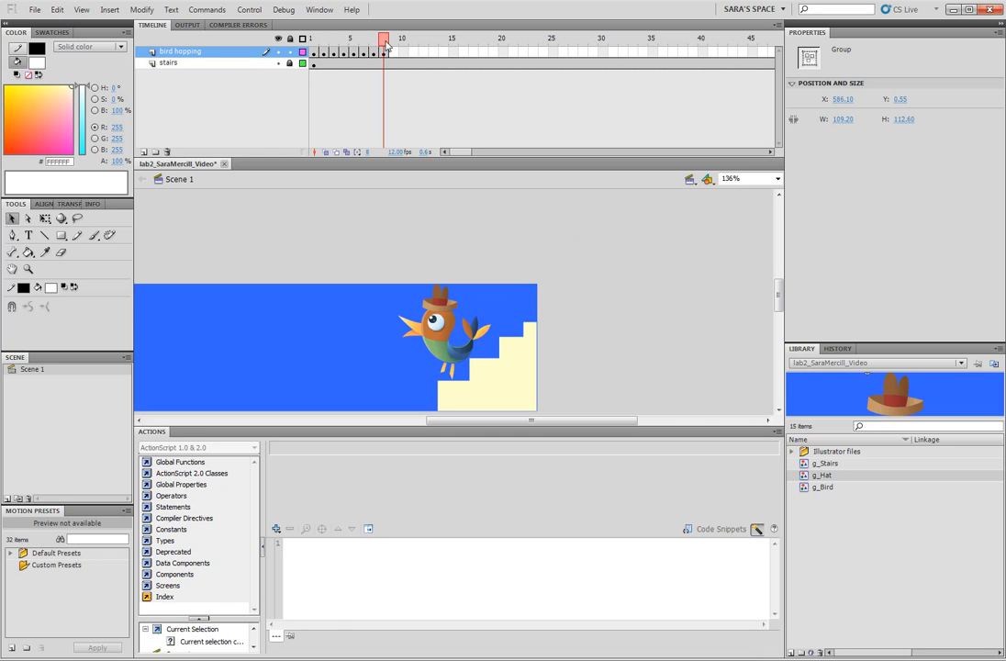
Enable onion skinning, extend its marker range, and save the file.
click(325, 152)
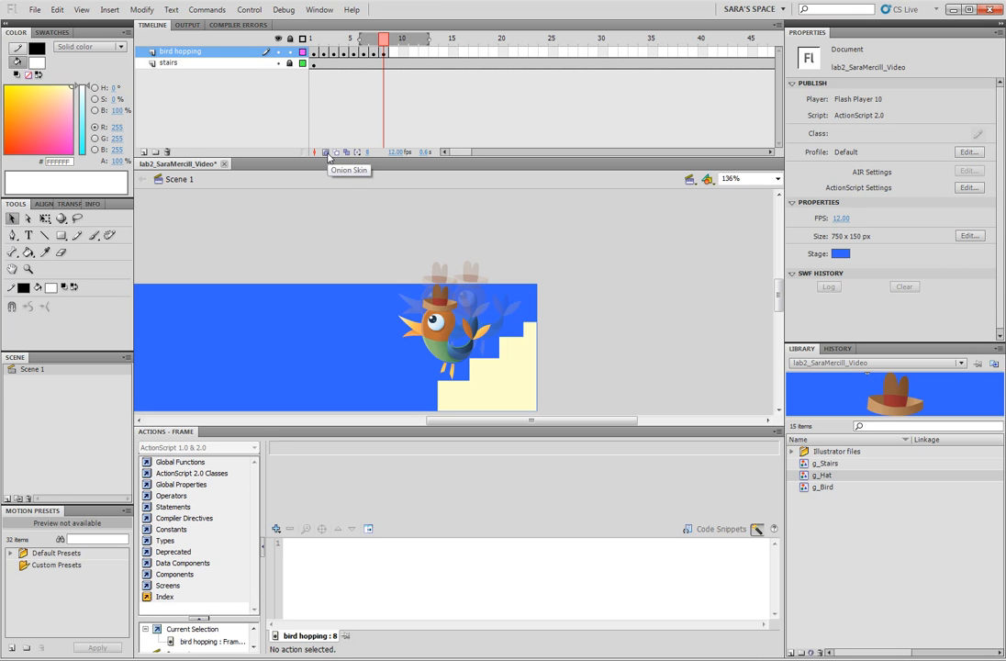
click(335, 152)
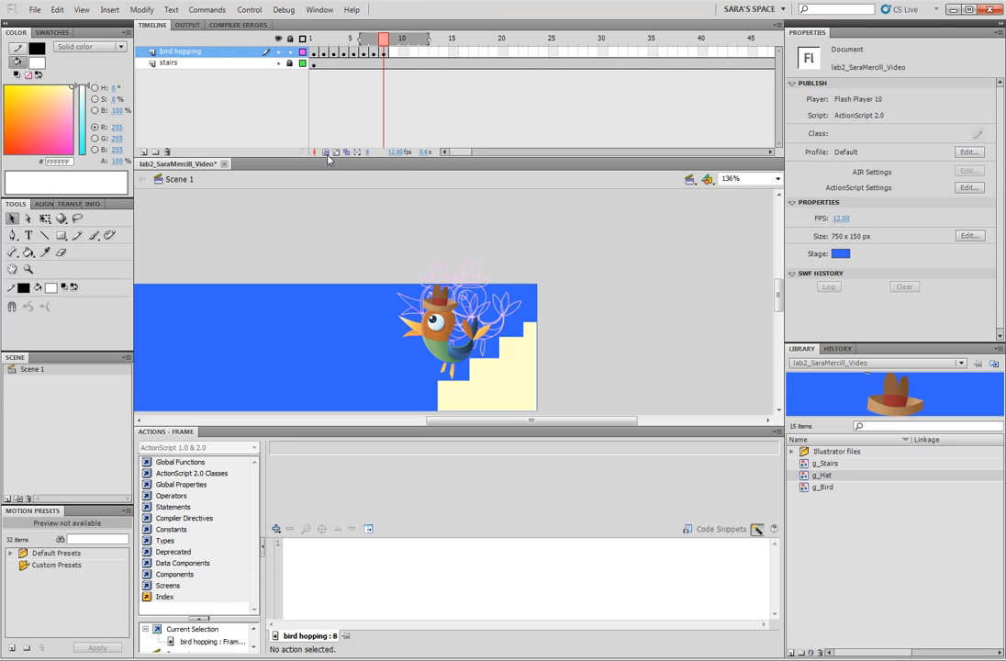
click(326, 153)
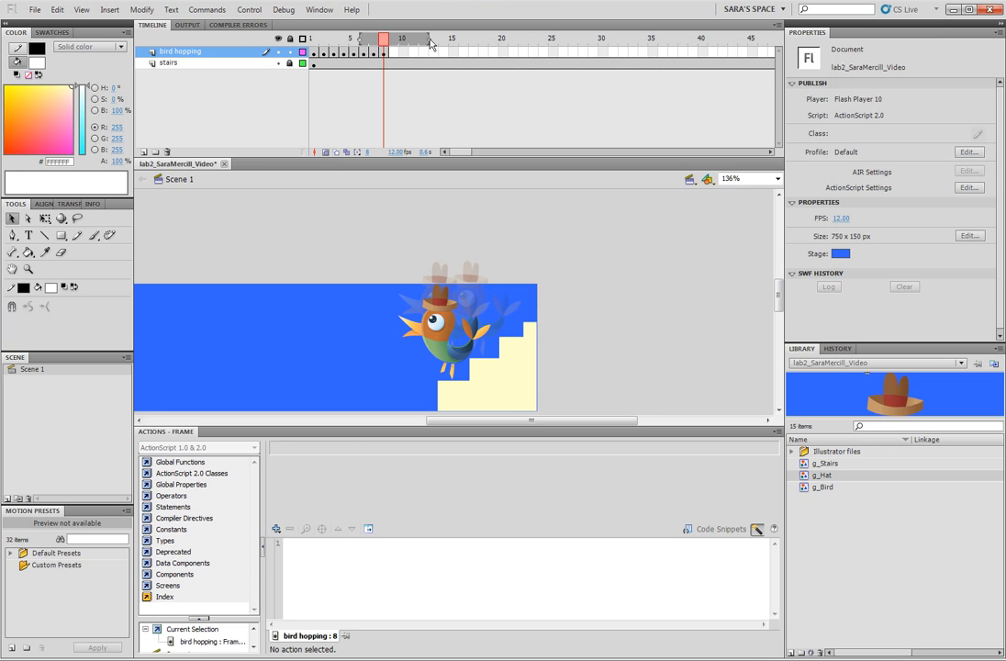
mouse_move(431, 42)
mouse_down()
mouse_move(481, 43)
mouse_move(438, 42)
mouse_up()
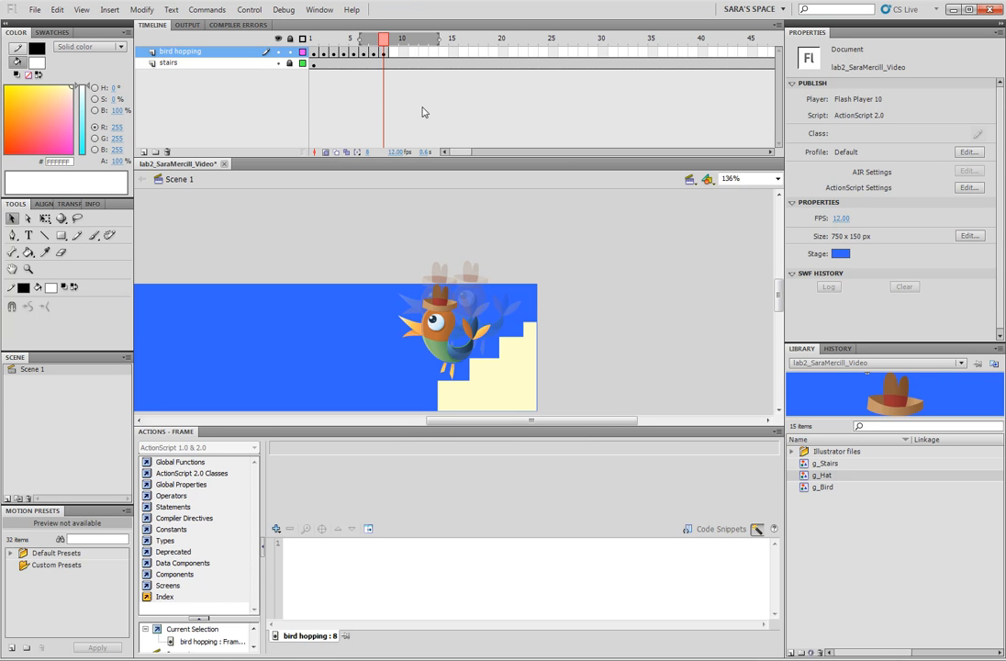
click(522, 394)
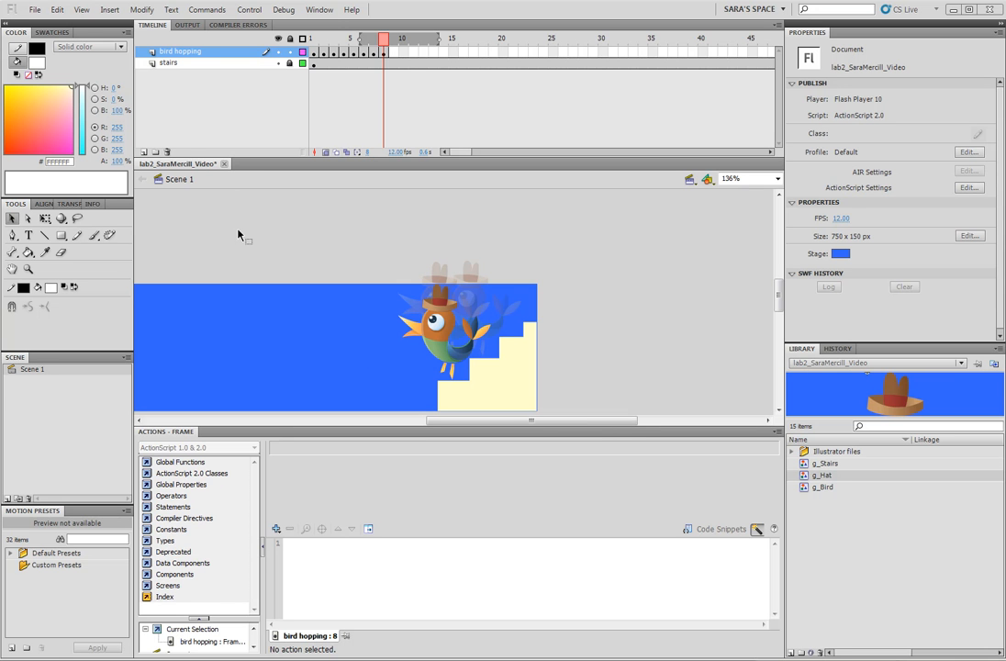
key(ctrl+s)
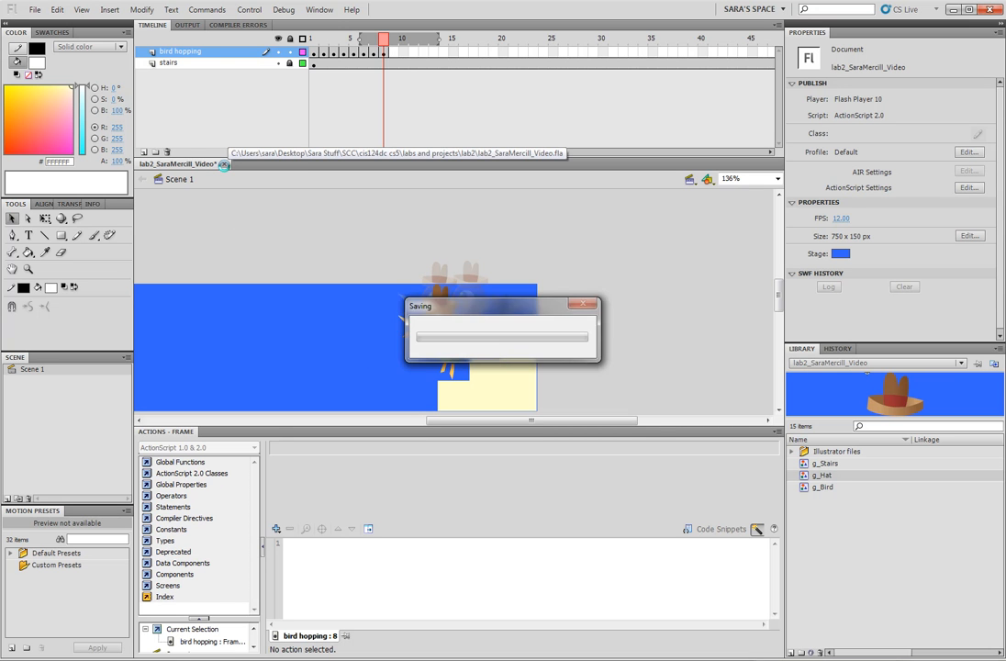